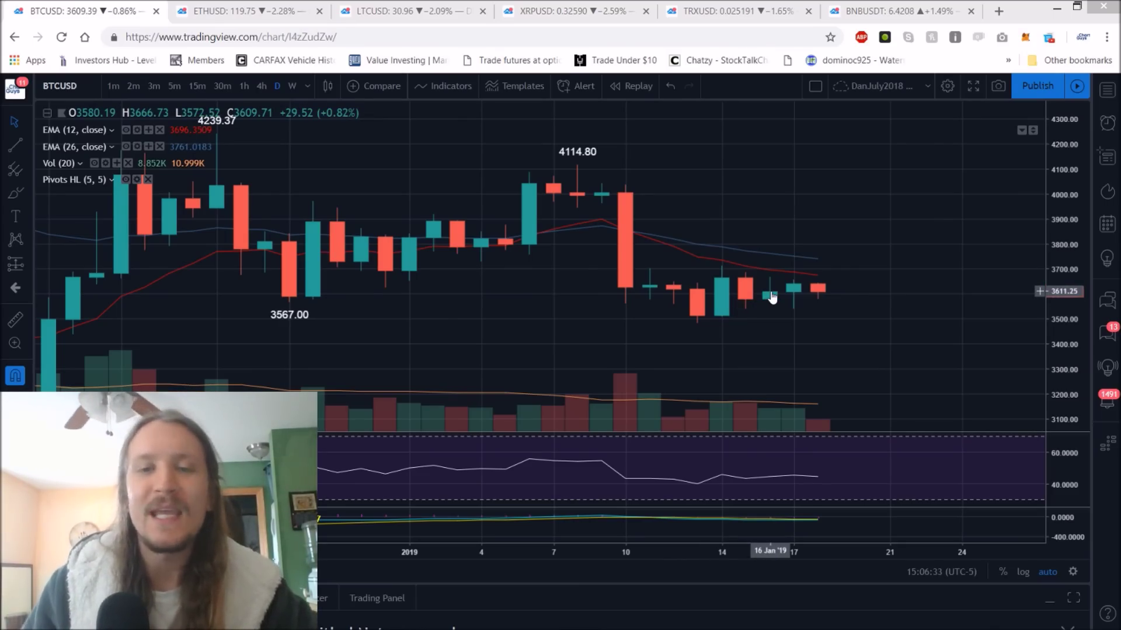
Switch the BTCUSD chart from daily to 4-hour candles.
{"action": "left_click", "coordinate": [261, 86]}
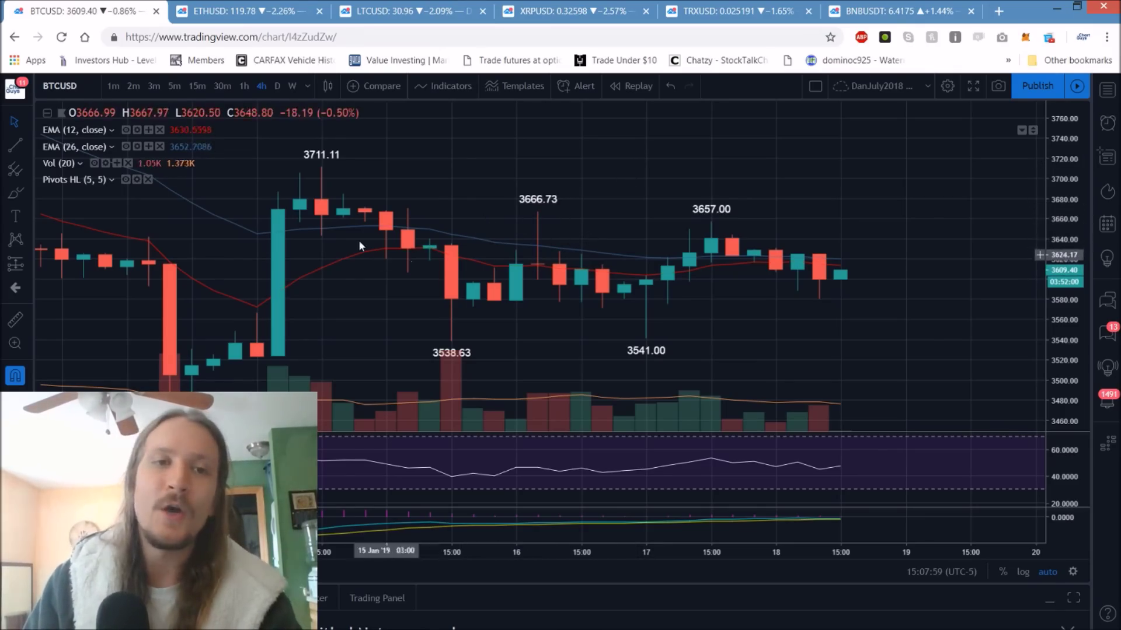
Draw horizontal lines at BTCUSD pivots 3711.11, 3666.73, 3657.00, 3538.63 and 3481.54.
{"action": "scroll", "coordinate": [358, 240], "scroll_direction": "down", "scroll_amount": 1}
{"action": "scroll", "coordinate": [460, 274], "scroll_direction": "down", "scroll_amount": 2}
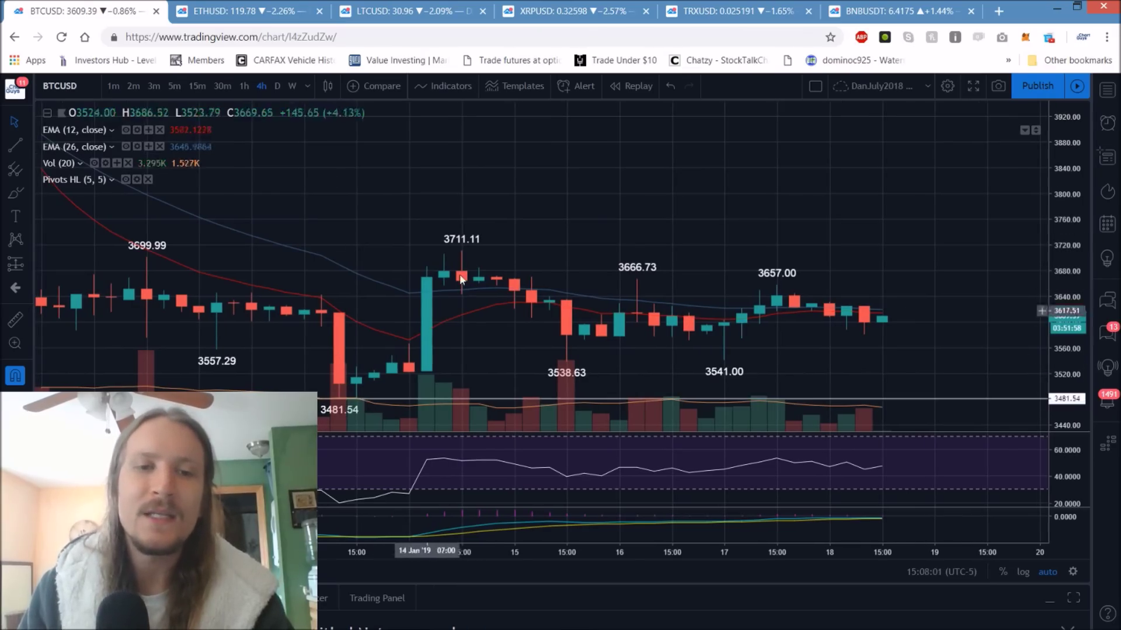
{"action": "key", "text": "alt+h"}
{"action": "key", "text": "alt+h"}
{"action": "key", "text": "alt+h"}
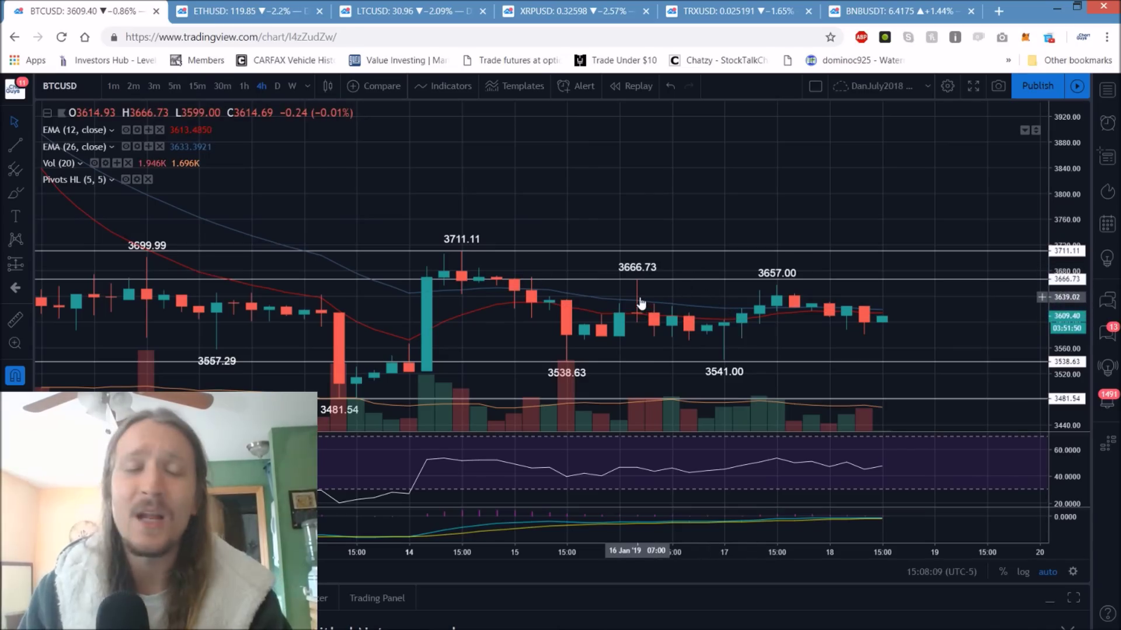
{"action": "scroll", "coordinate": [817, 321], "scroll_direction": "up", "scroll_amount": 3}
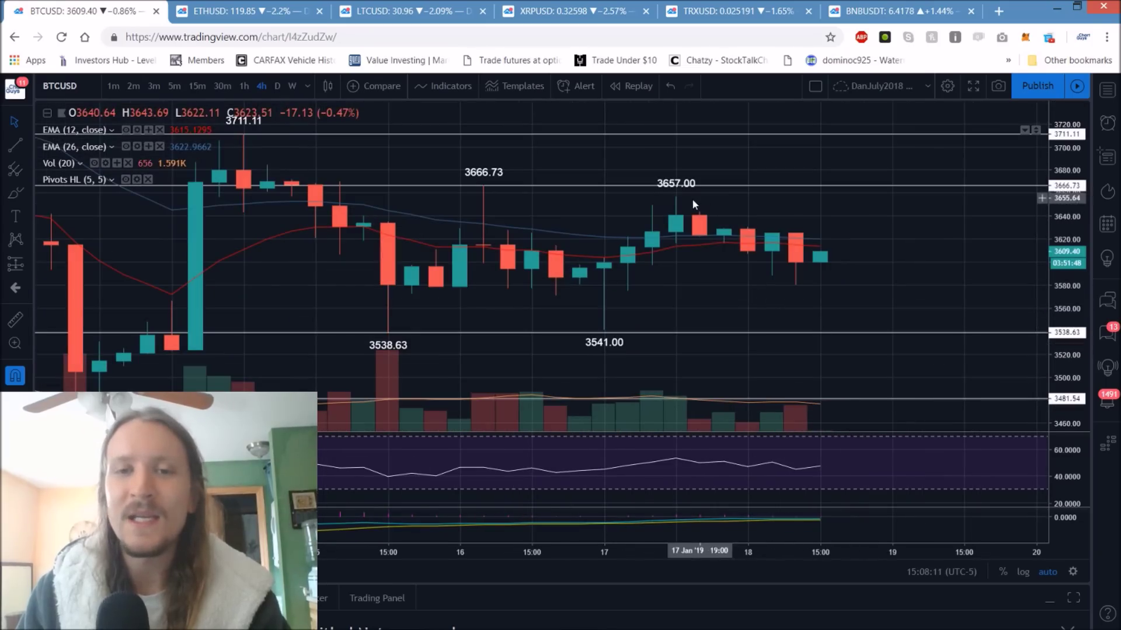
{"action": "left_click", "coordinate": [677, 204]}
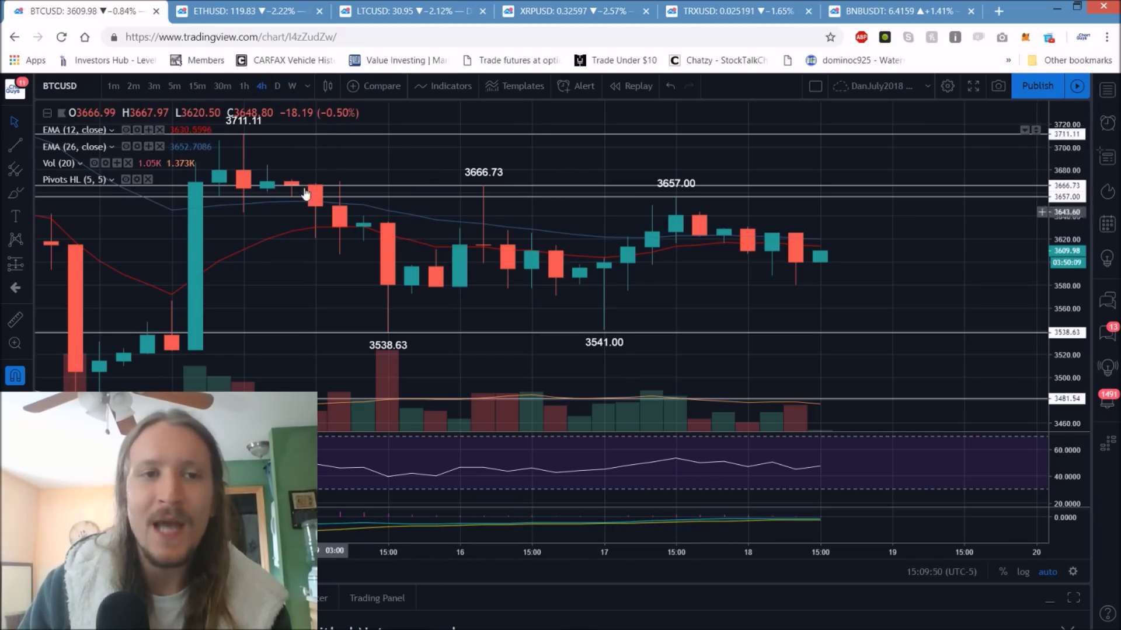
Return BTCUSD to the daily timeframe, keeping its five level lines.
{"action": "left_click", "coordinate": [276, 86]}
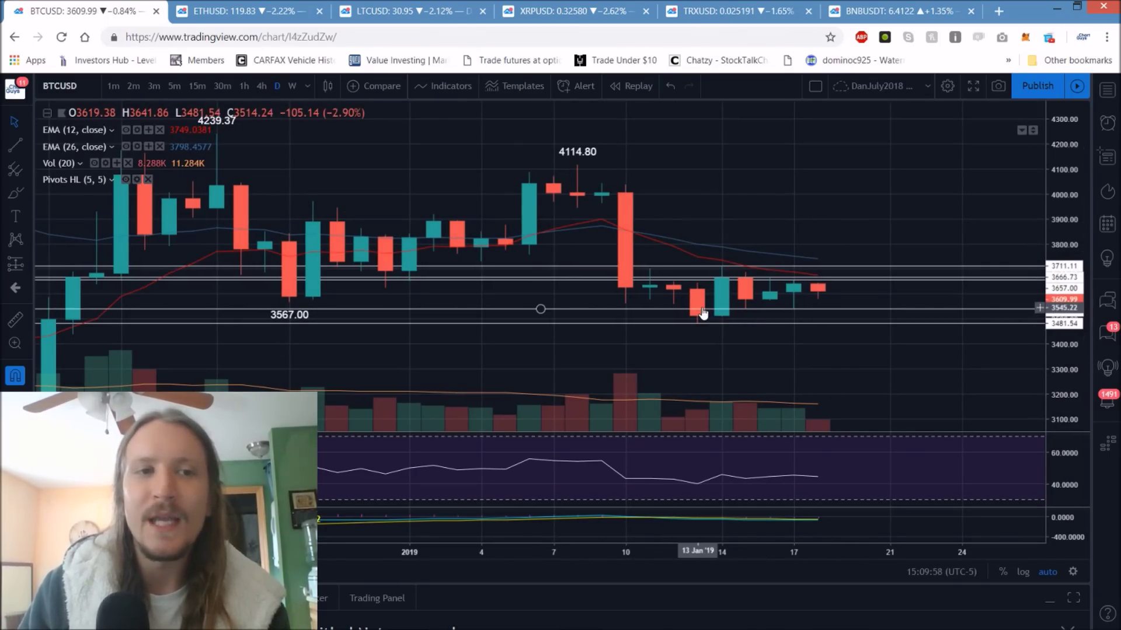
Review the daily BTCUSD levels, then bring up the ETHUSD chart.
{"action": "scroll", "coordinate": [703, 314], "scroll_direction": "down", "scroll_amount": 2}
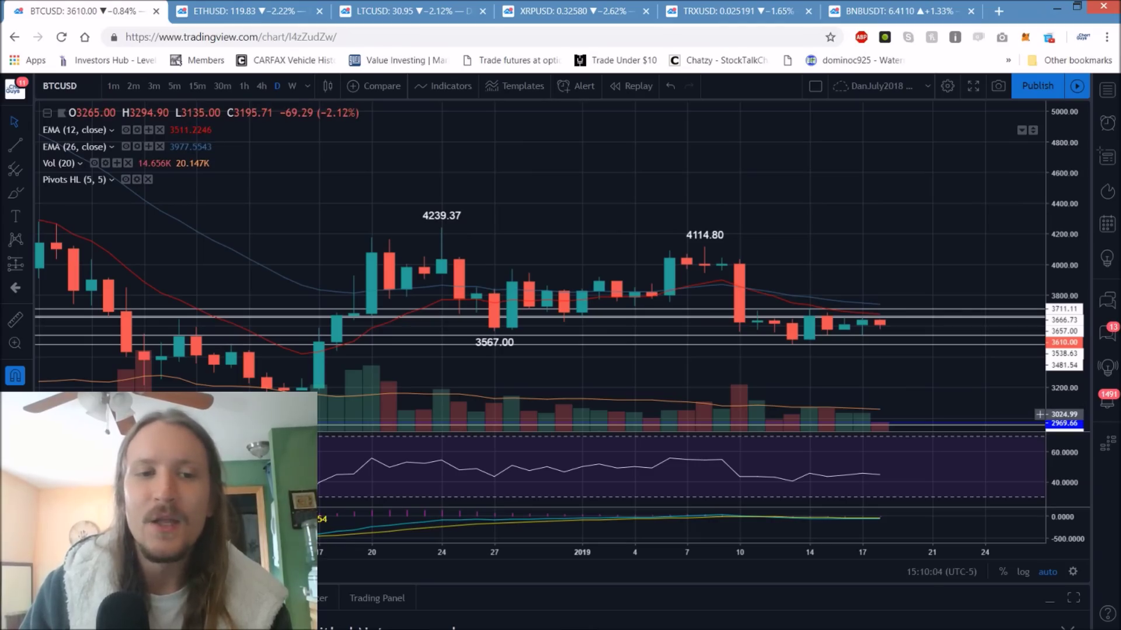
{"action": "scroll", "coordinate": [458, 377], "scroll_direction": "up", "scroll_amount": 3}
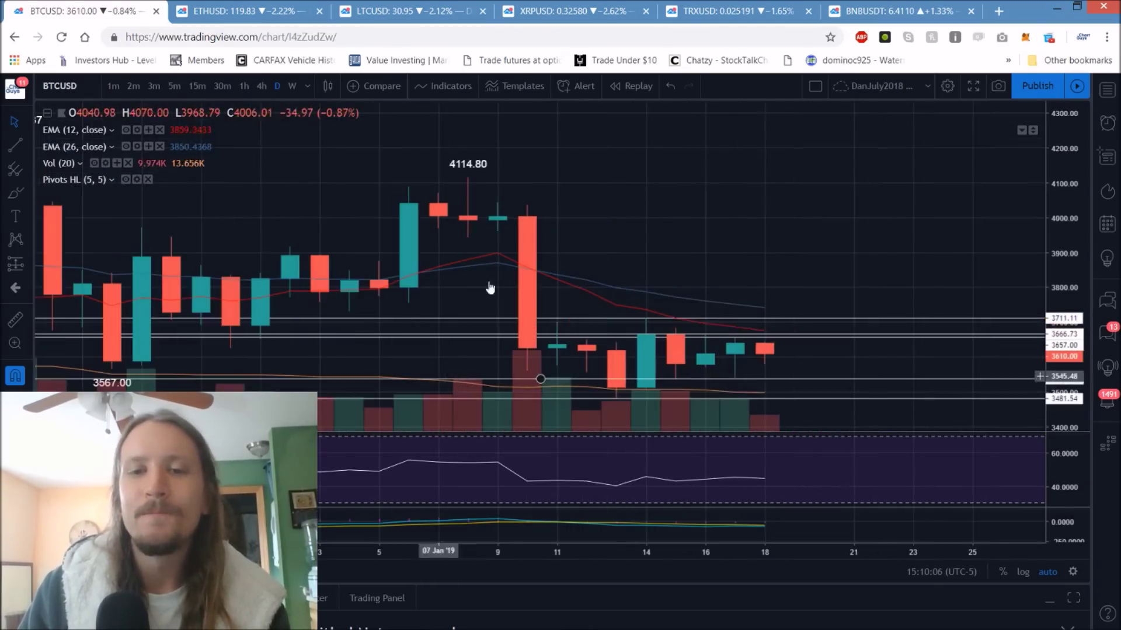
{"action": "left_click", "coordinate": [233, 8]}
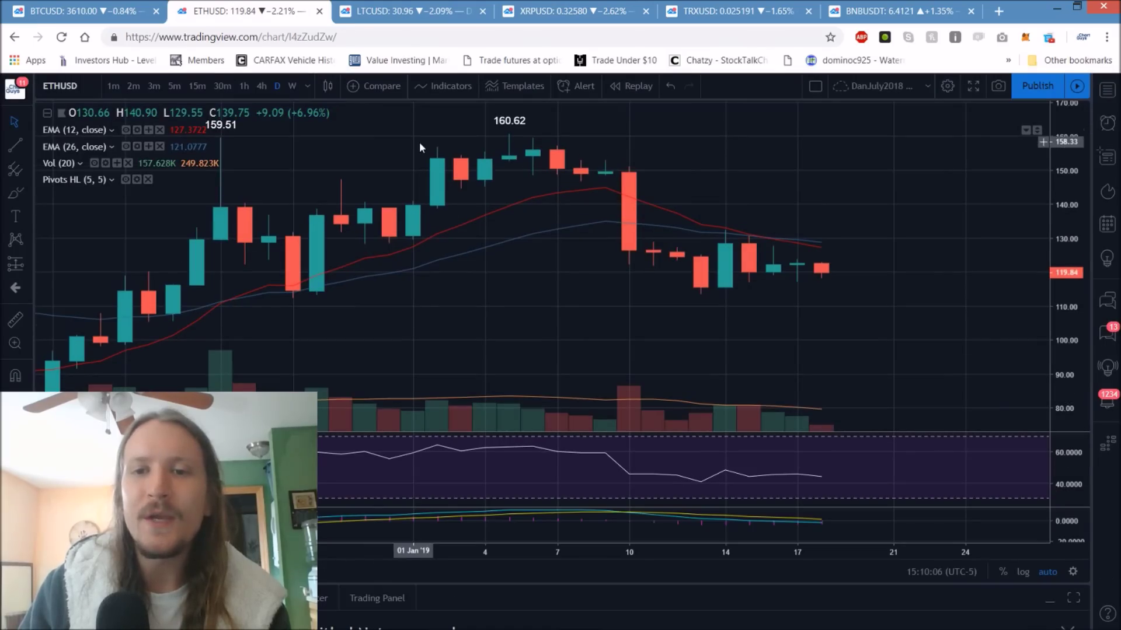
On 4-hour ETHUSD with magnet snapping, draw lines at 132.38, 127.60, 123.83, 116.91 and 113.50.
{"action": "left_click", "coordinate": [261, 86]}
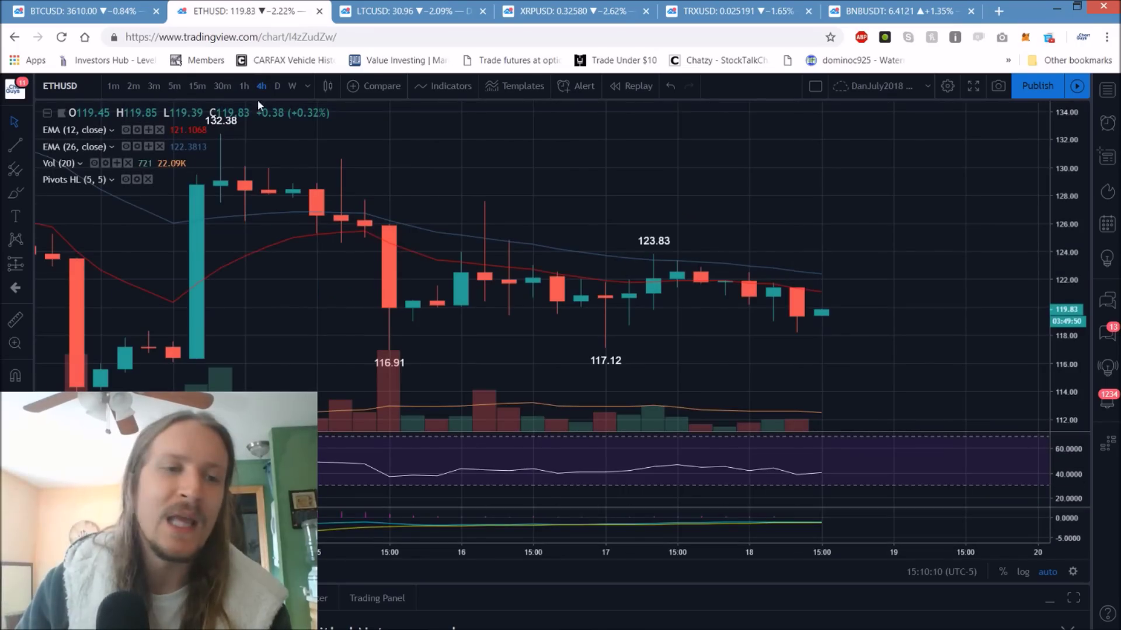
{"action": "scroll", "coordinate": [359, 195], "scroll_direction": "down", "scroll_amount": 2}
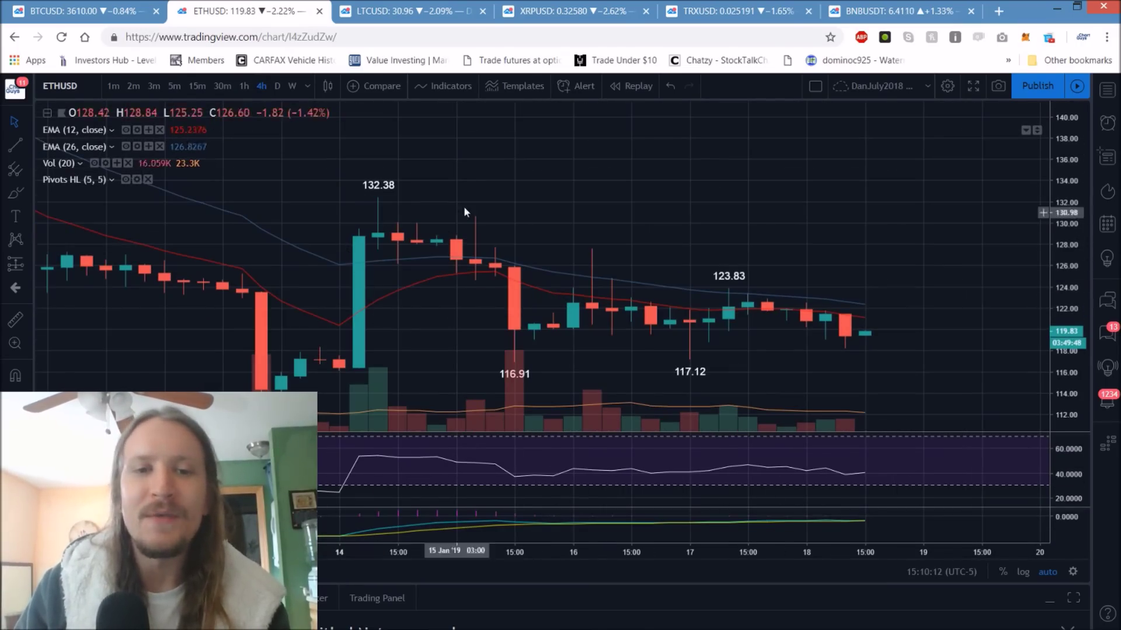
{"action": "left_click", "coordinate": [15, 375]}
{"action": "key", "text": "alt+h"}
{"action": "key", "text": "alt+h"}
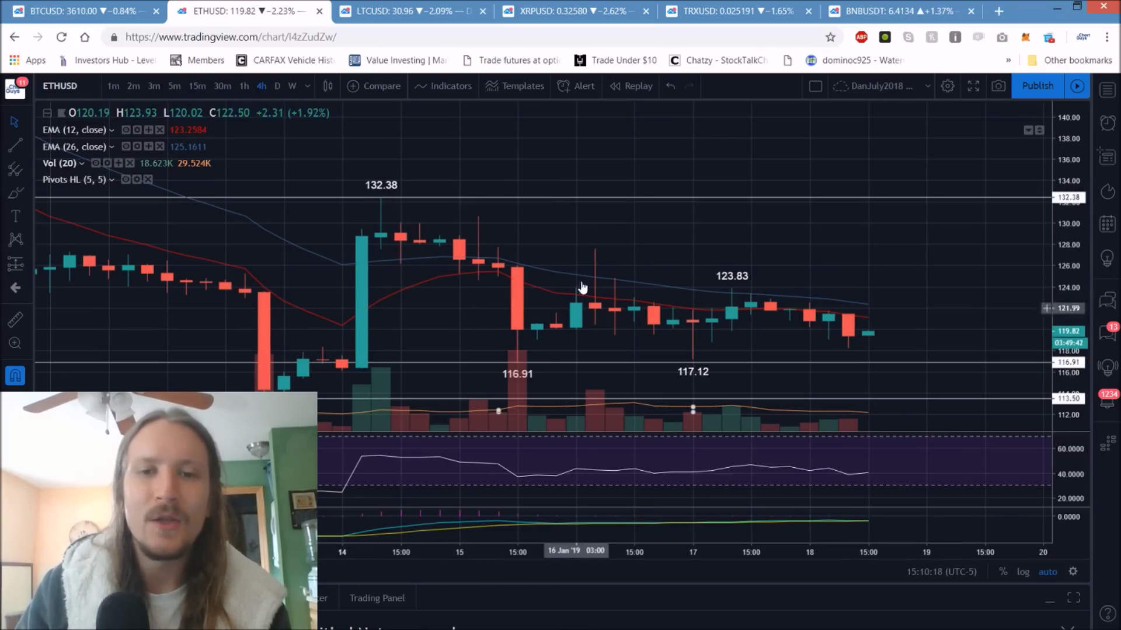
{"action": "key", "text": "alt+h"}
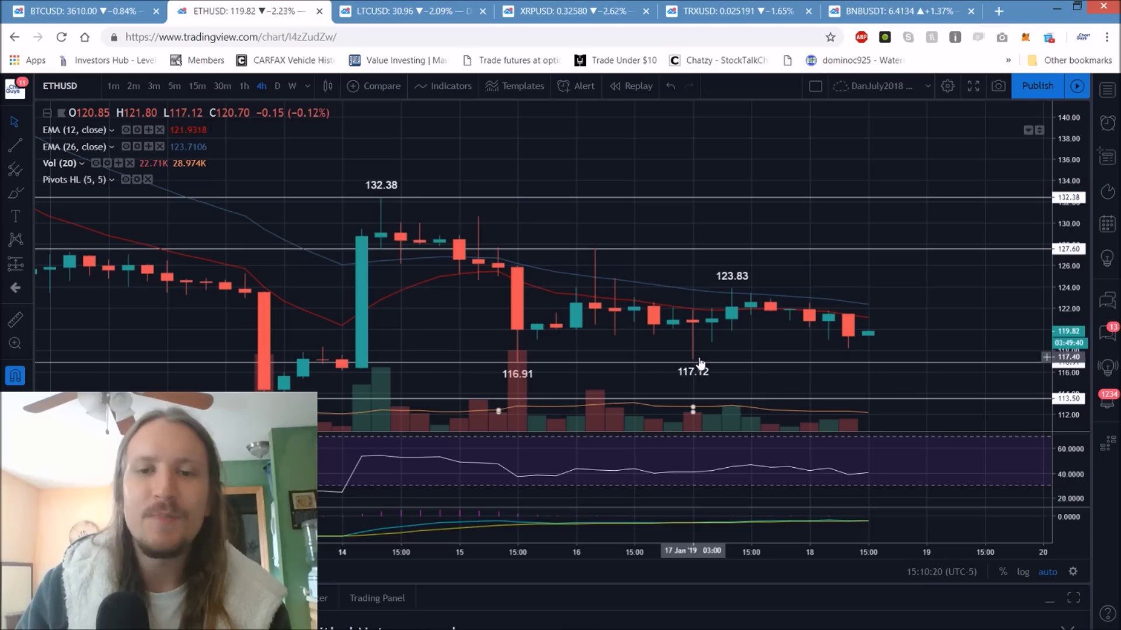
{"action": "key", "text": "alt+h"}
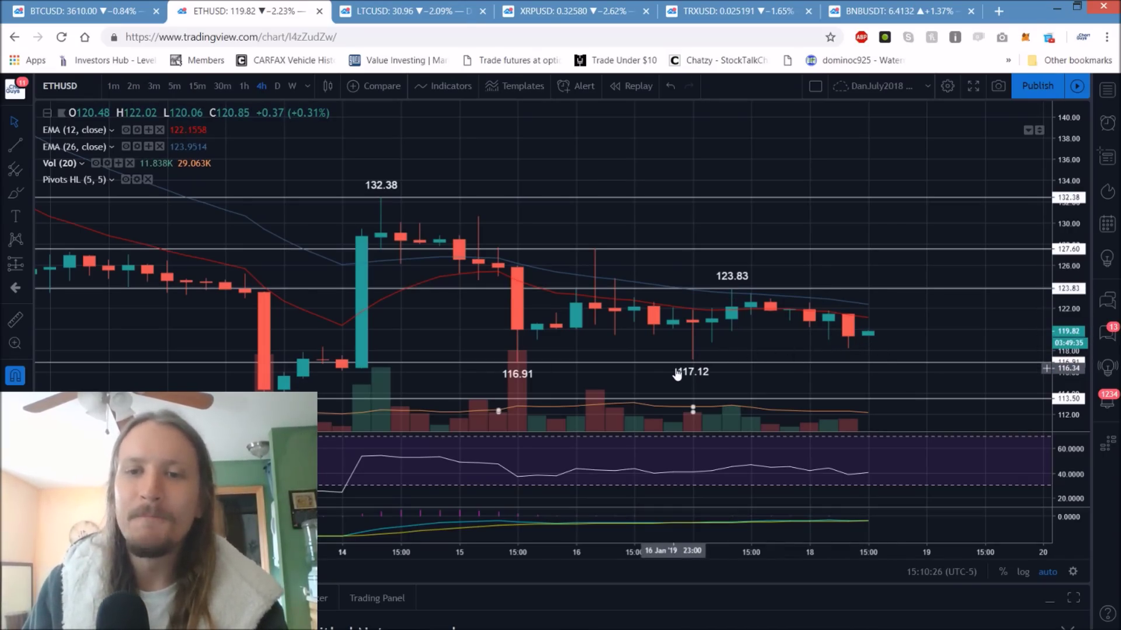
Return ETHUSD to daily candles and bring up the LTCUSD chart.
{"action": "scroll", "coordinate": [696, 342], "scroll_direction": "up", "scroll_amount": 3}
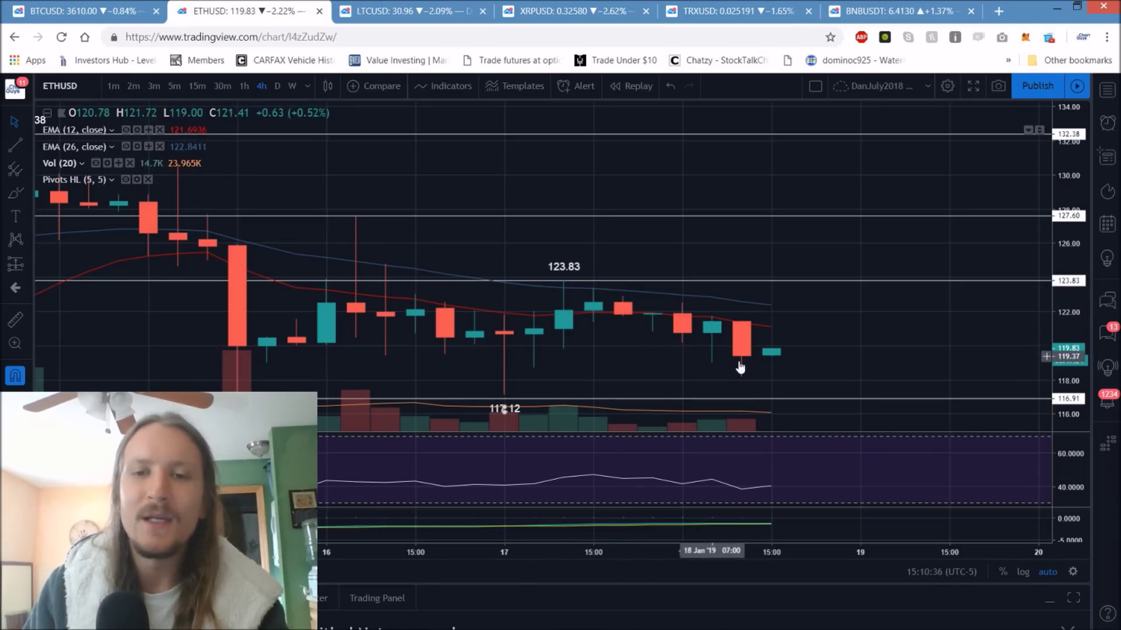
{"action": "scroll", "coordinate": [362, 328], "scroll_direction": "down", "scroll_amount": 2}
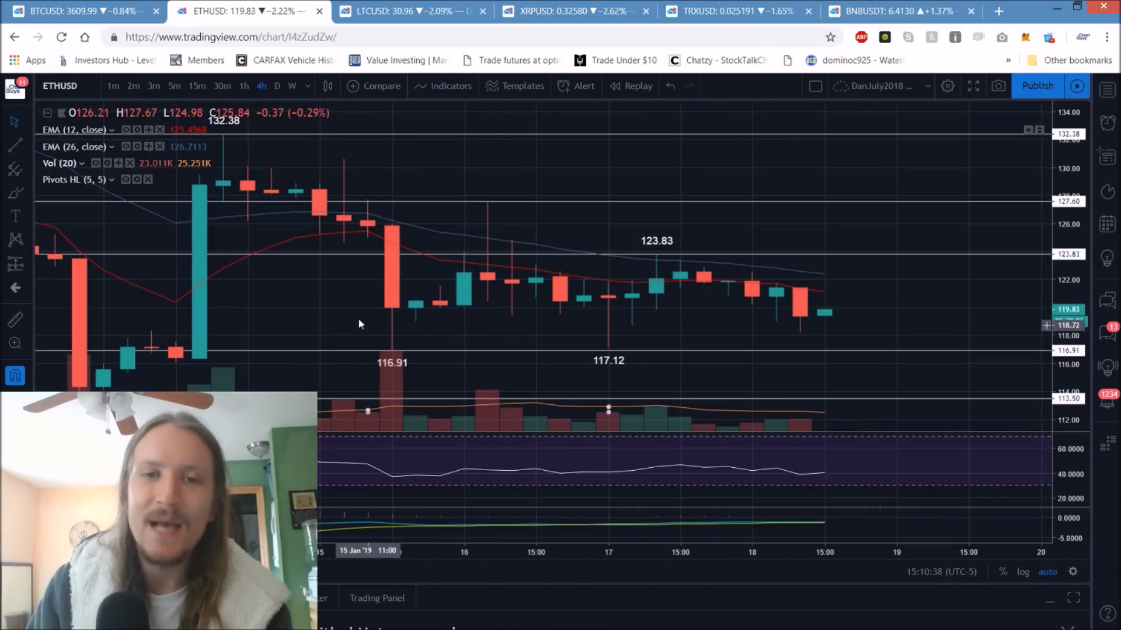
{"action": "left_click", "coordinate": [279, 87]}
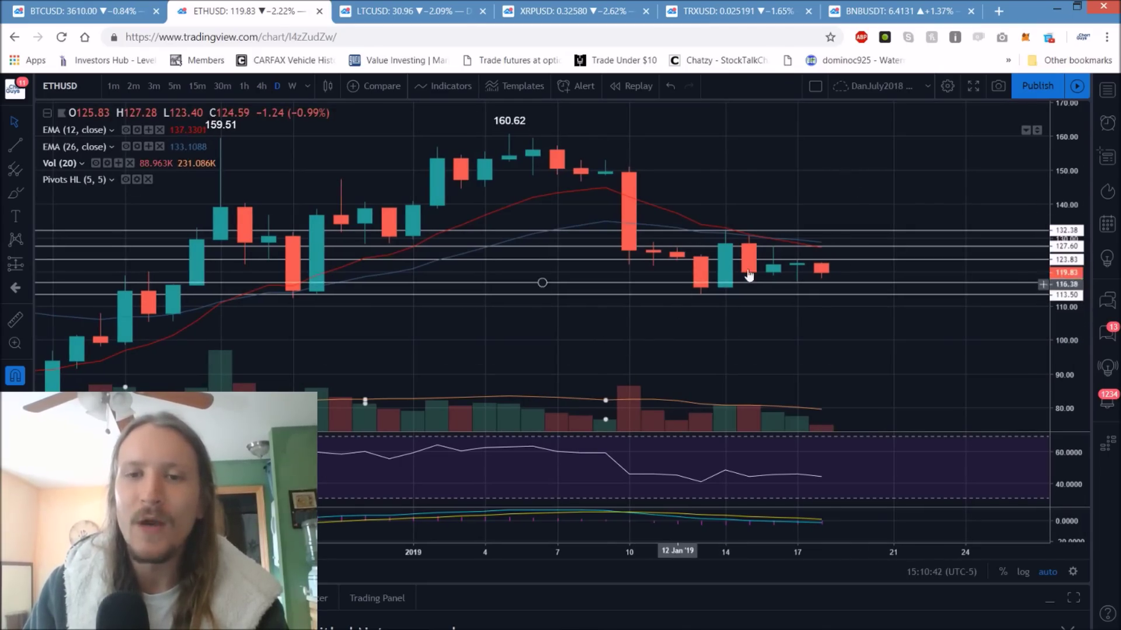
{"action": "scroll", "coordinate": [490, 362], "scroll_direction": "down", "scroll_amount": 2}
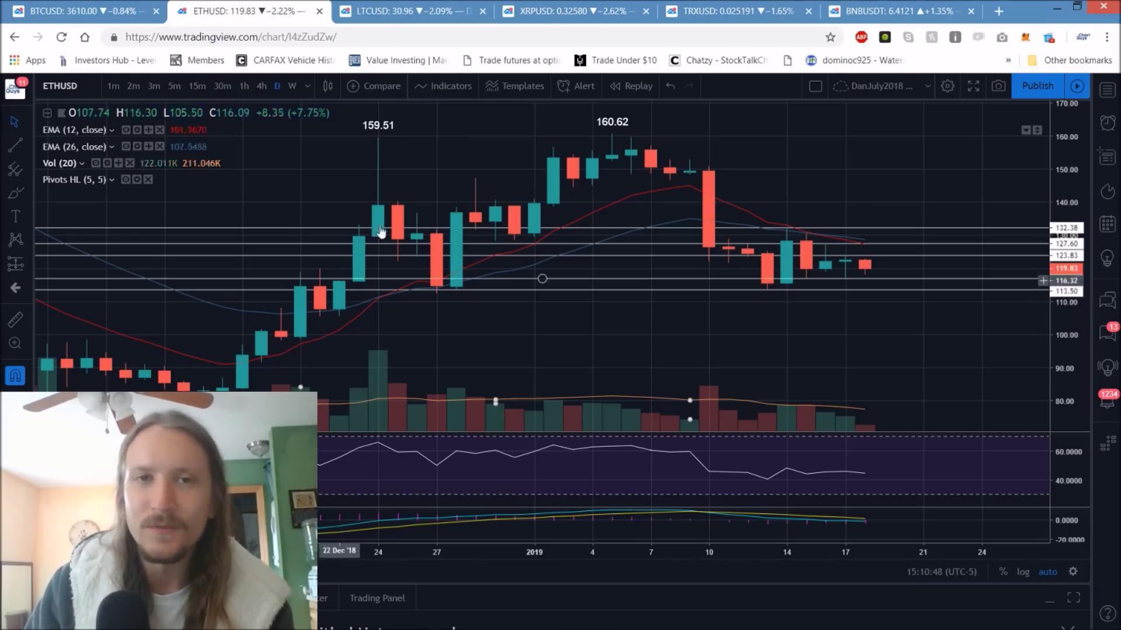
{"action": "left_click", "coordinate": [388, 12]}
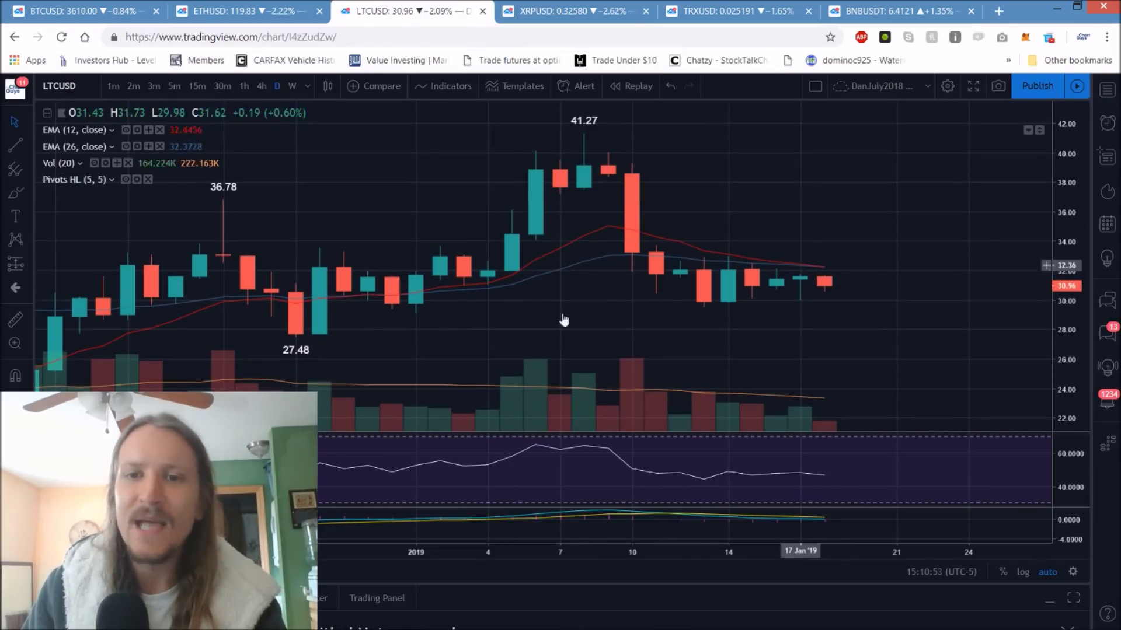
{"action": "left_click", "coordinate": [261, 86]}
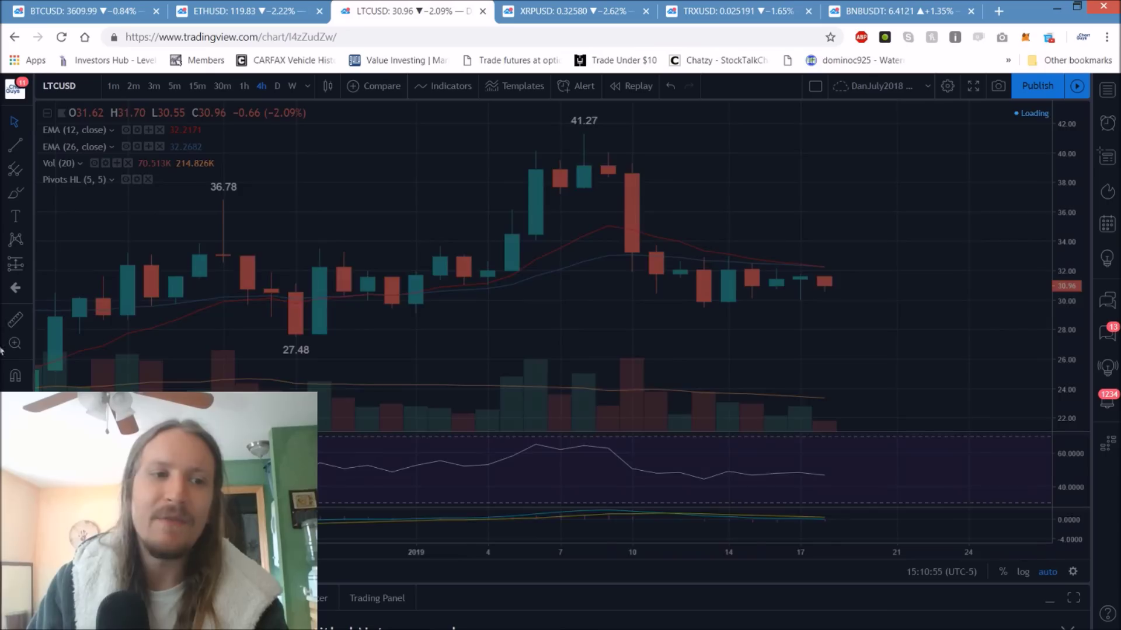
{"action": "scroll", "coordinate": [551, 345], "scroll_direction": "down", "scroll_amount": 2}
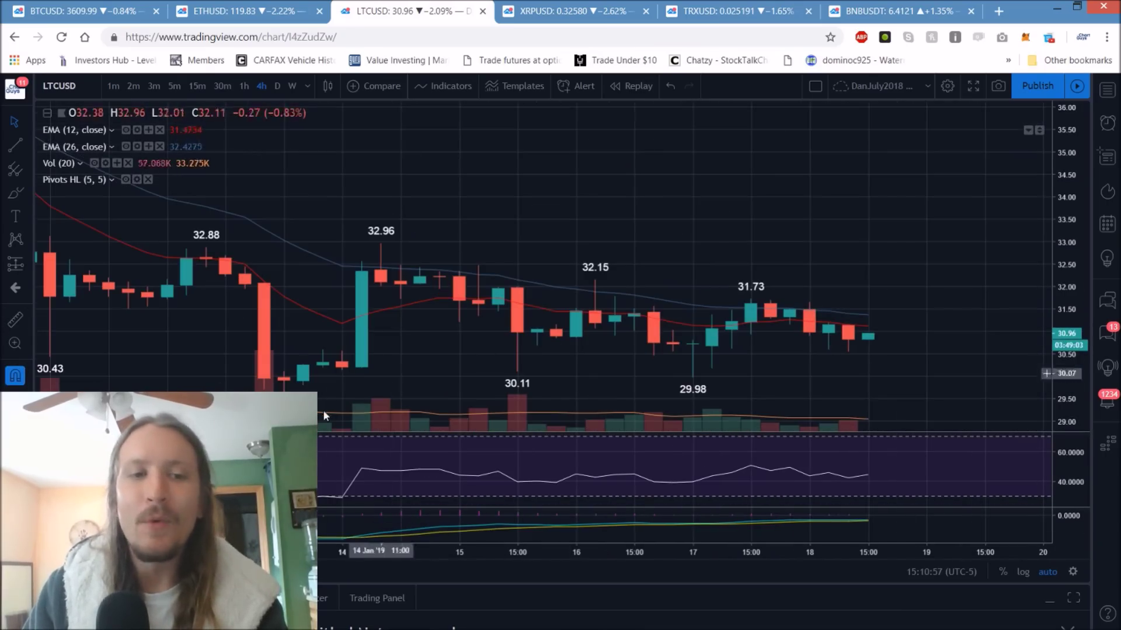
{"action": "key", "text": "alt+h"}
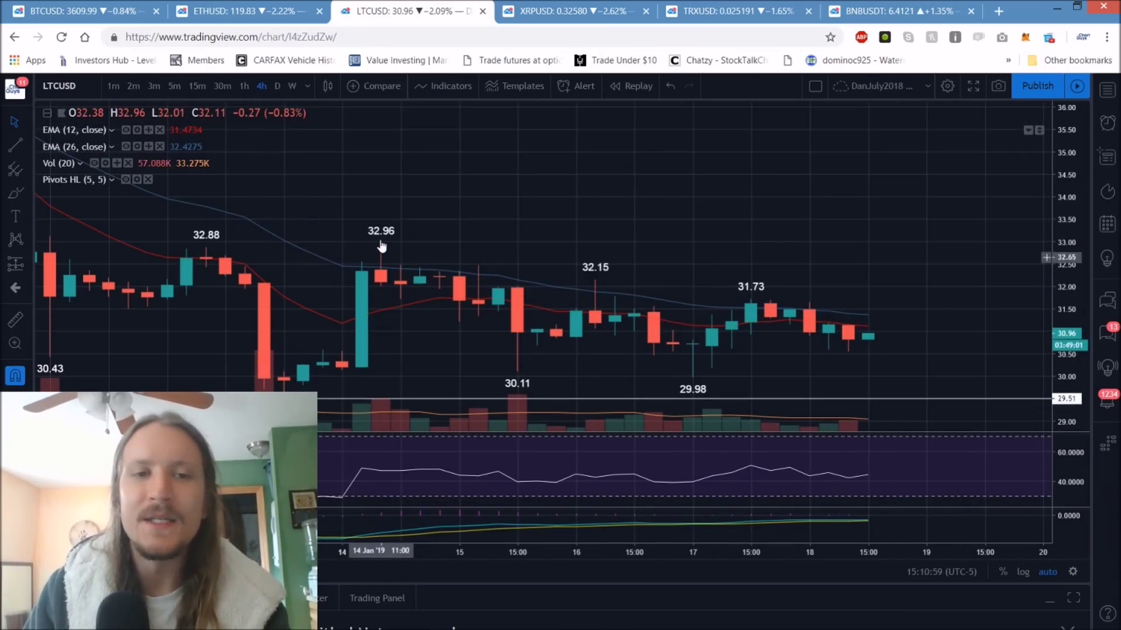
{"action": "key", "text": "alt+h"}
{"action": "key", "text": "alt+h"}
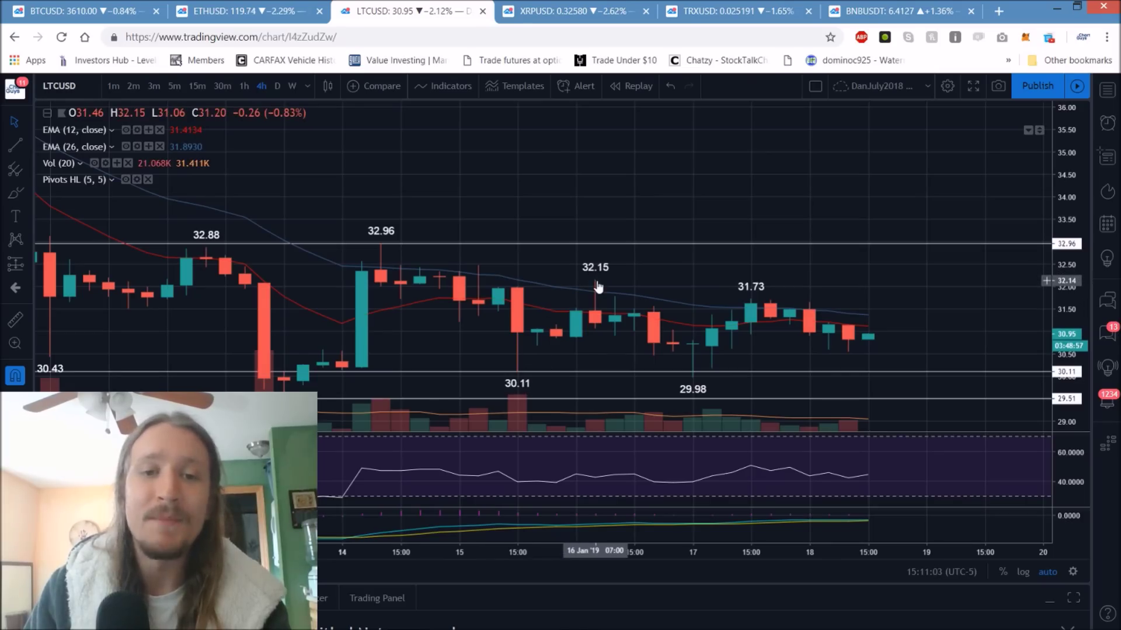
{"action": "key", "text": "alt+h"}
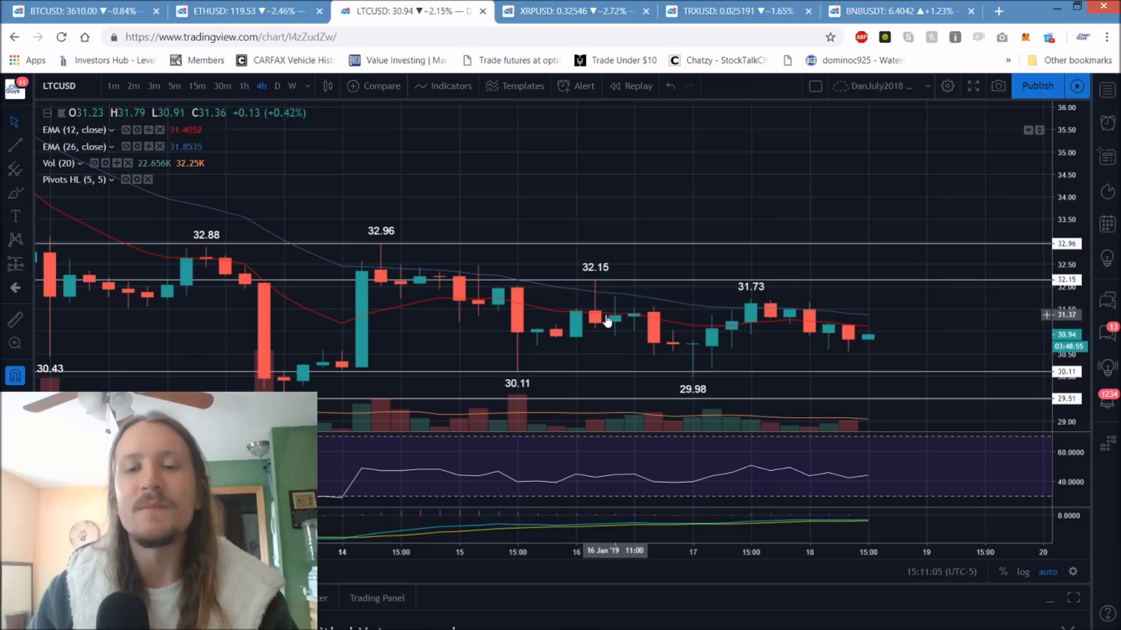
{"action": "left_click", "coordinate": [601, 246]}
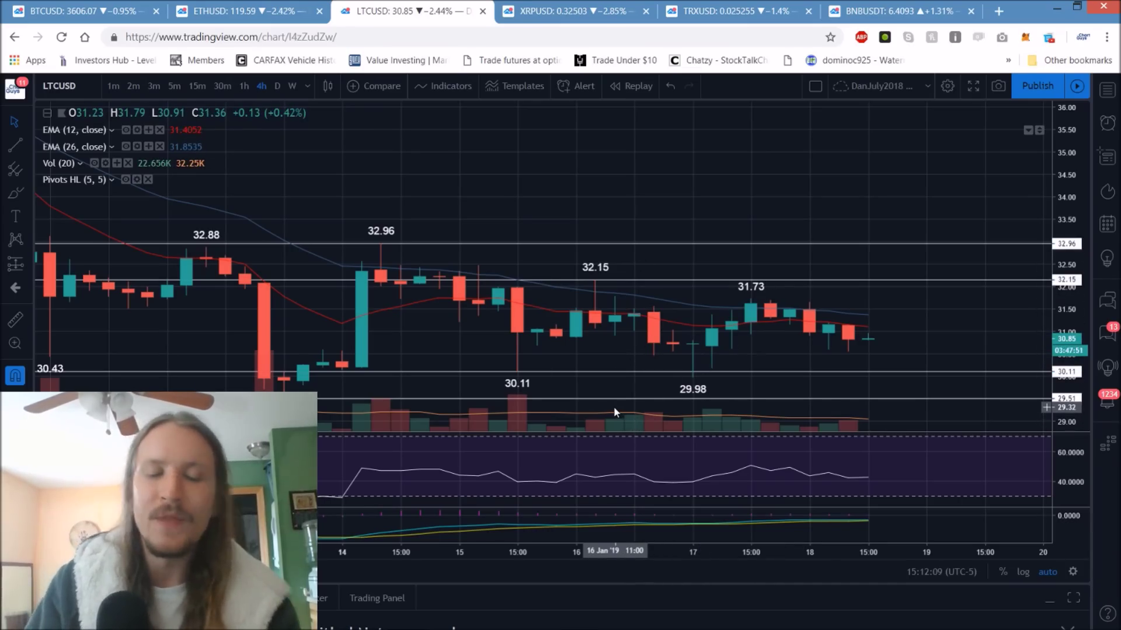
Add a 31.73 resistance line on LTCUSD, view it daily, then switch to XRPUSD.
{"action": "scroll", "coordinate": [693, 317], "scroll_direction": "up", "scroll_amount": 2}
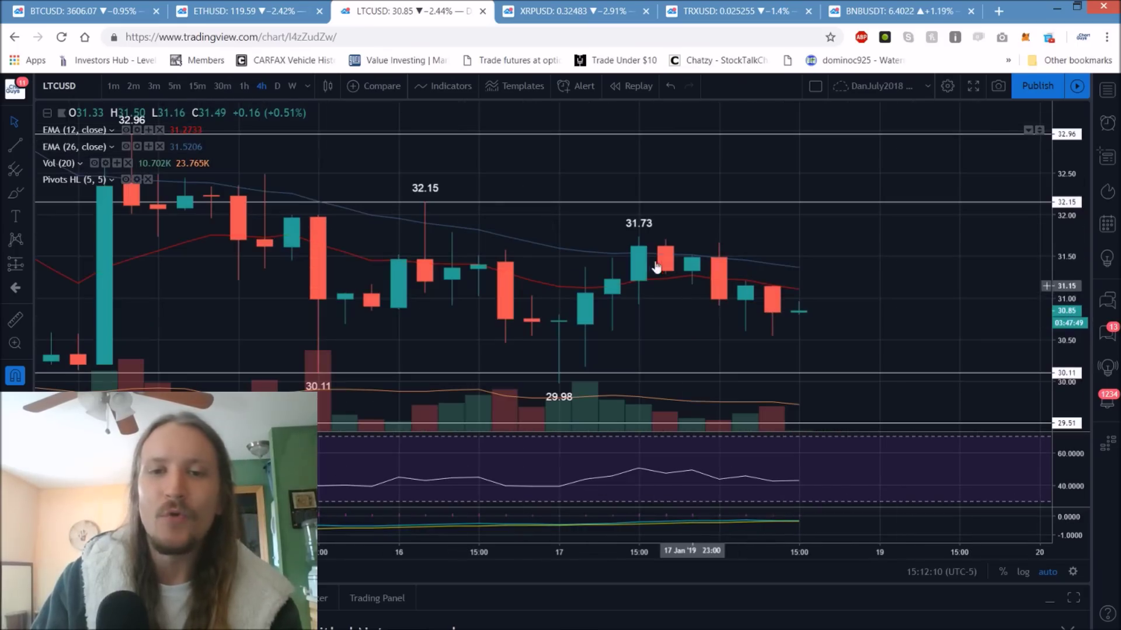
{"action": "left_click", "coordinate": [640, 242]}
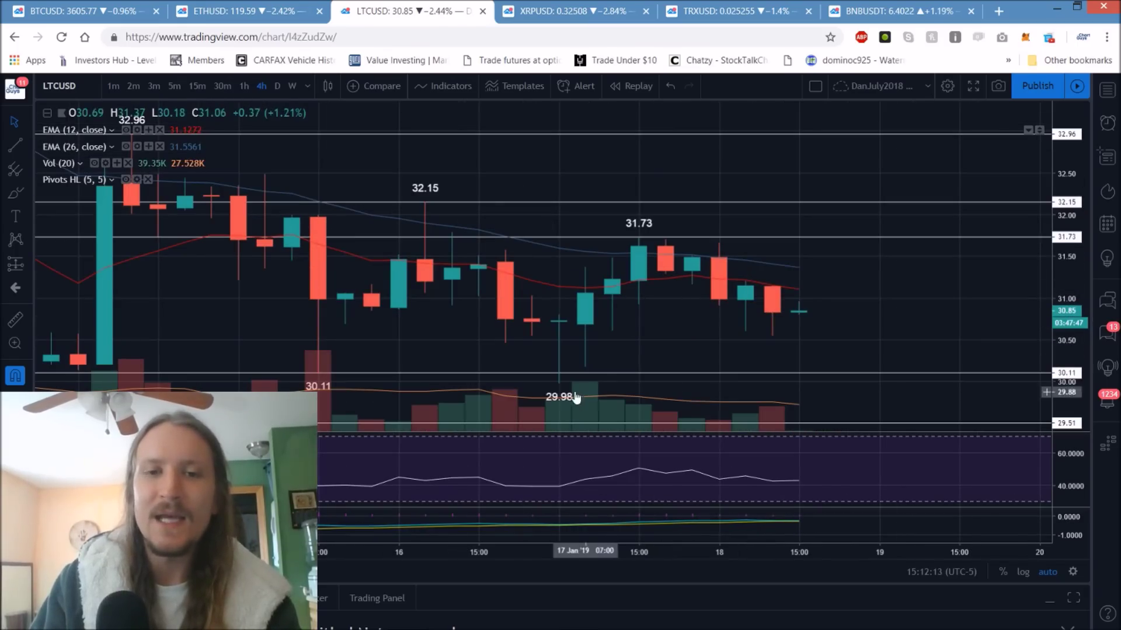
{"action": "scroll", "coordinate": [450, 378], "scroll_direction": "down", "scroll_amount": 2}
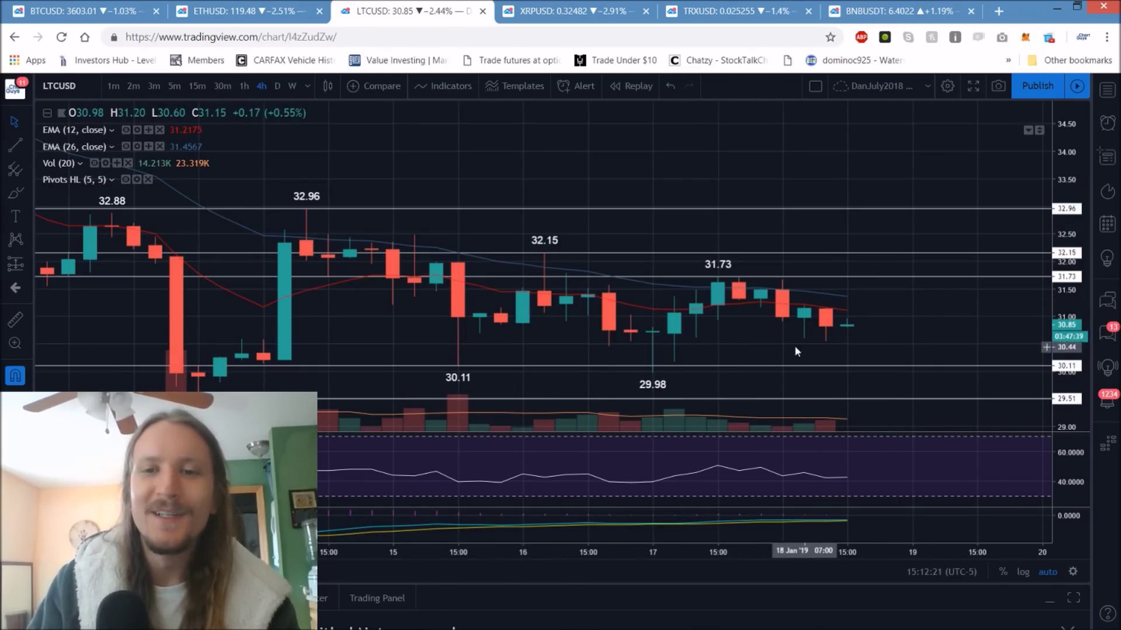
{"action": "left_click", "coordinate": [278, 87]}
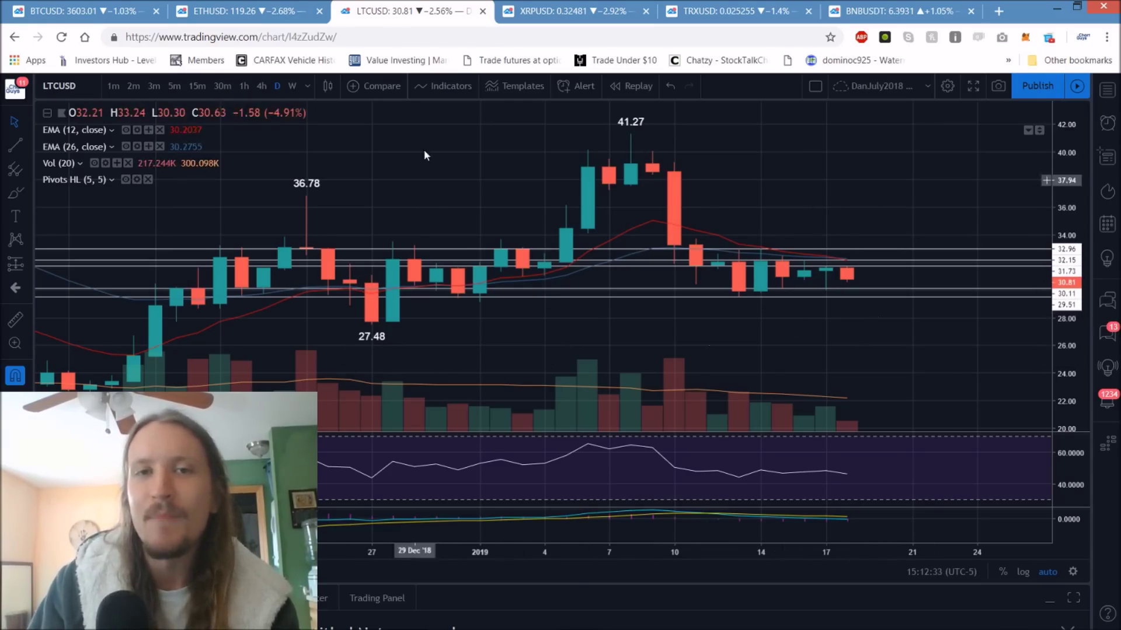
{"action": "left_click", "coordinate": [569, 11]}
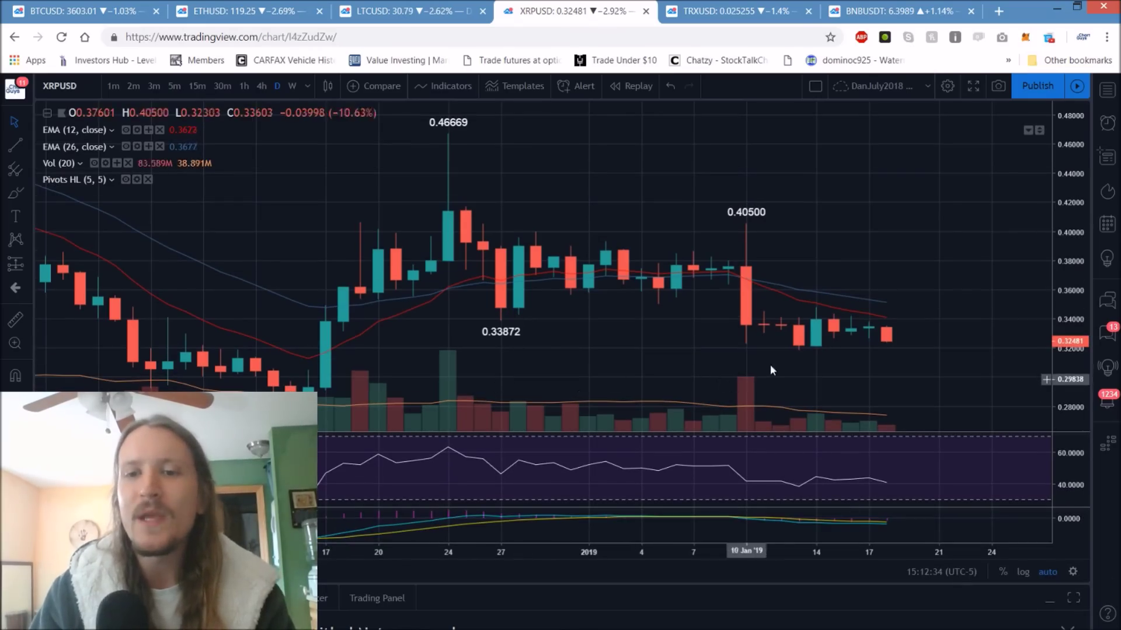
Enable the magnet and replace the misplaced XRPUSD line with a support line at the 13 Jan low.
{"action": "key", "text": "alt+h"}
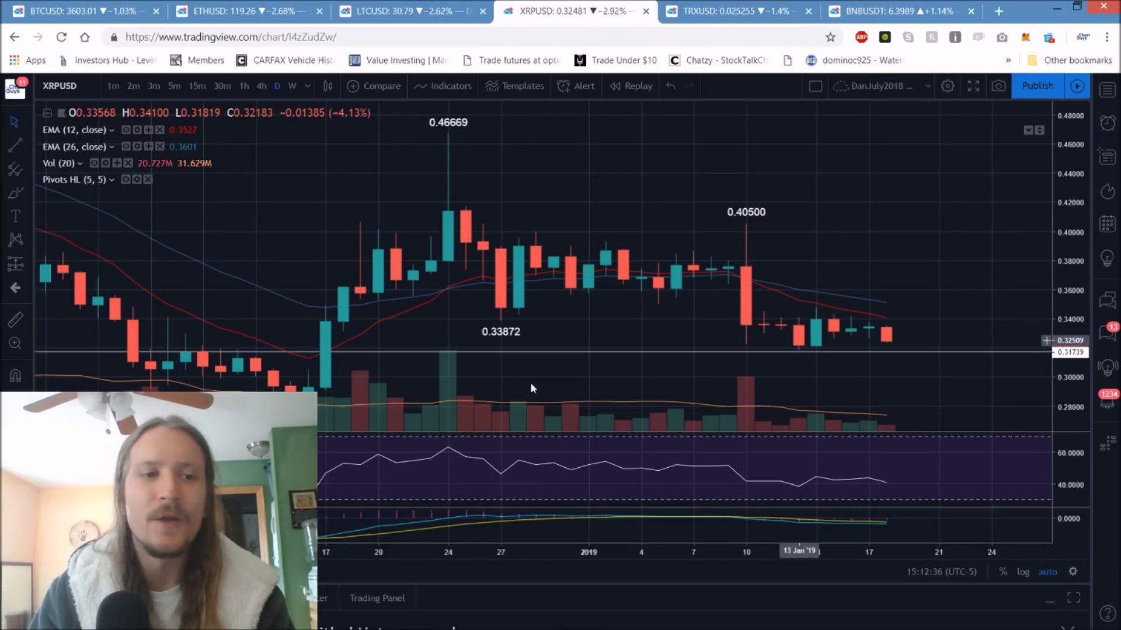
{"action": "left_click", "coordinate": [15, 375]}
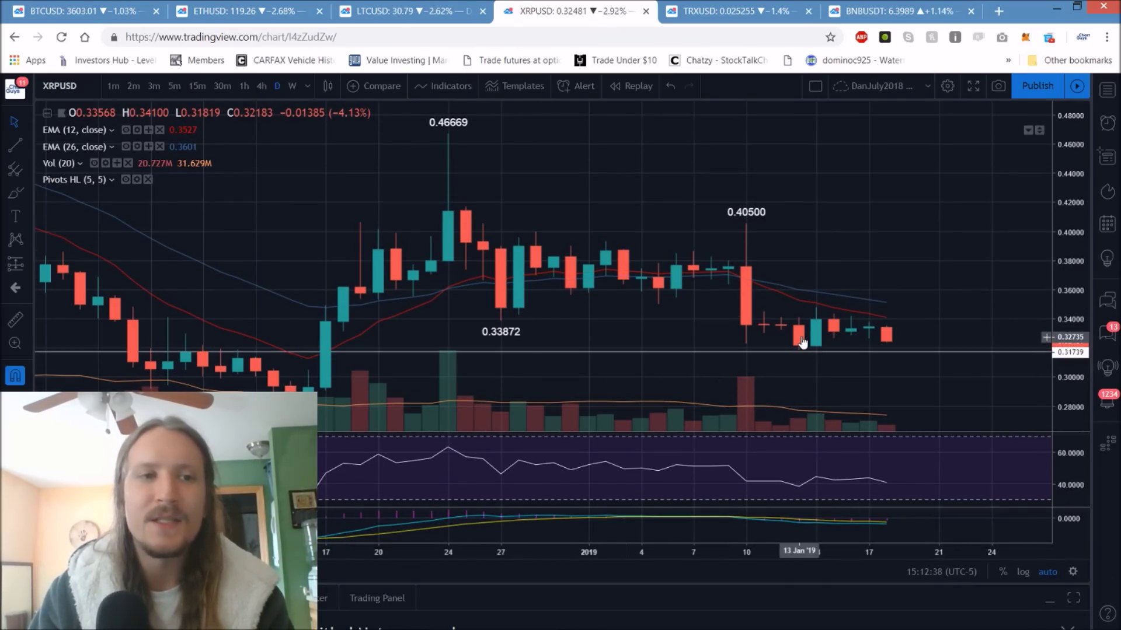
{"action": "left_click", "coordinate": [782, 356]}
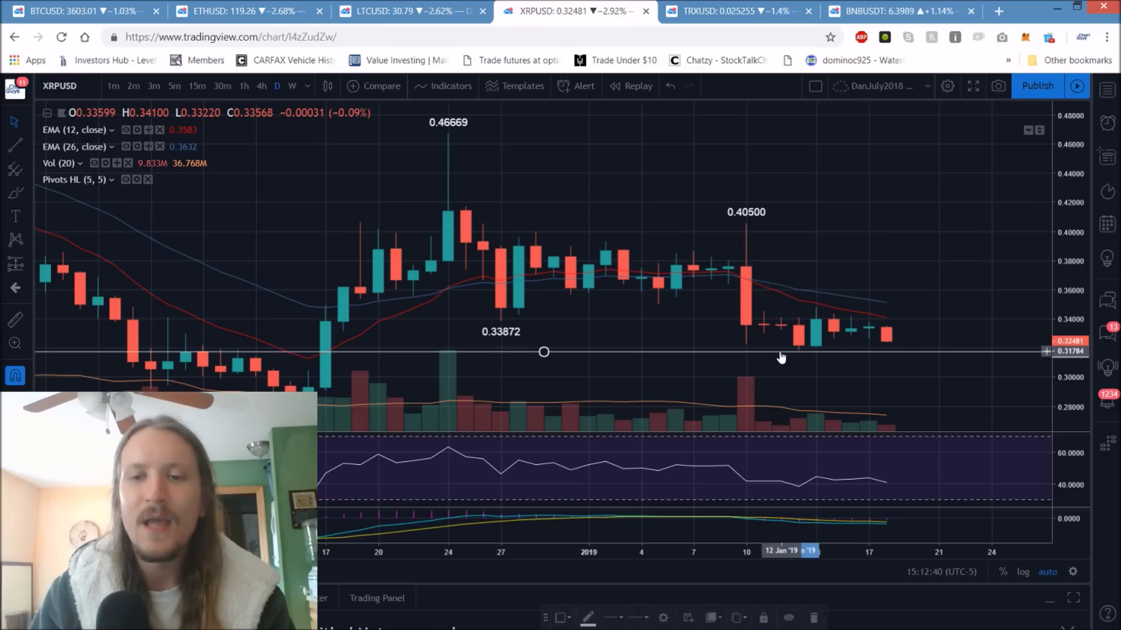
{"action": "key", "text": "Delete"}
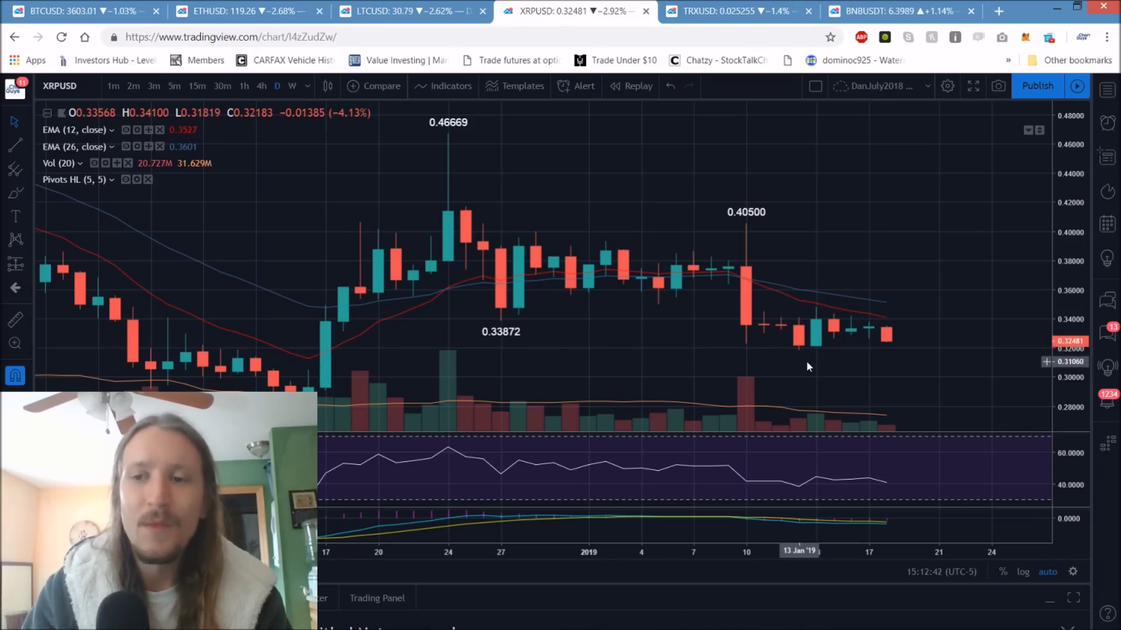
{"action": "key", "text": "alt+h"}
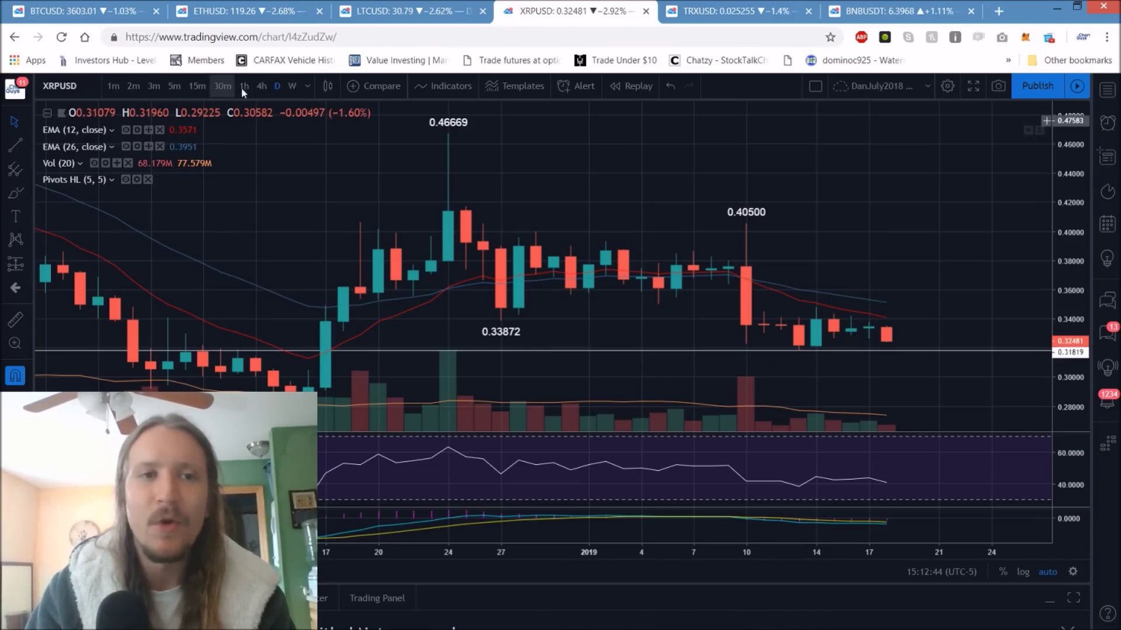
On 4-hour XRPUSD, add lines at 0.32623, 0.34788, 0.34188 and 0.33788, then open TRXUSD.
{"action": "left_click", "coordinate": [262, 88]}
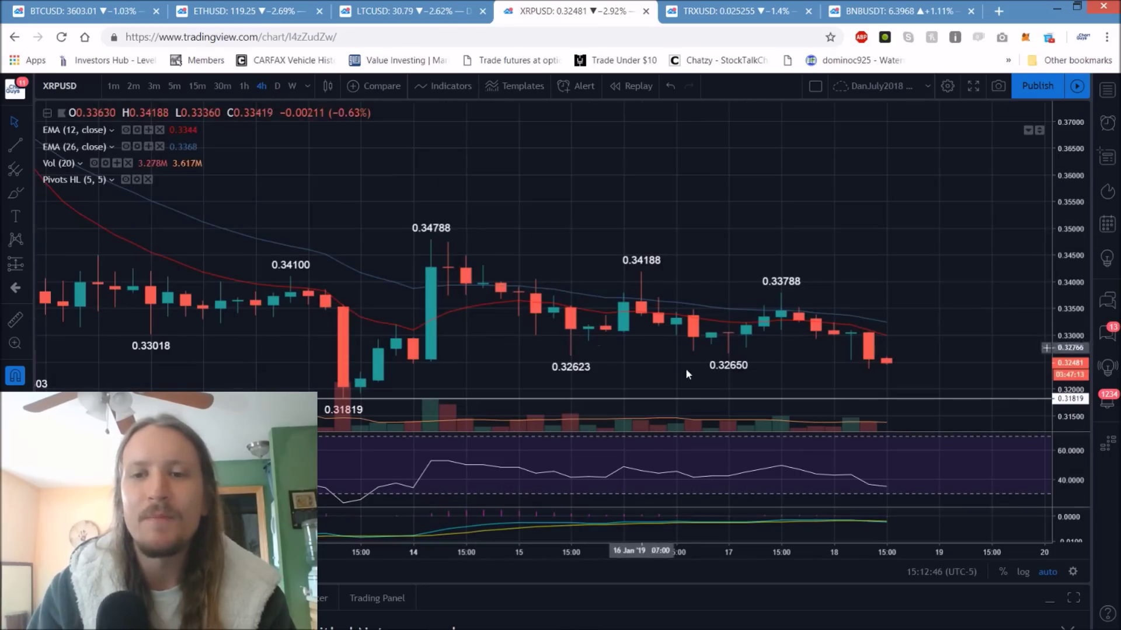
{"action": "key", "text": "alt+h"}
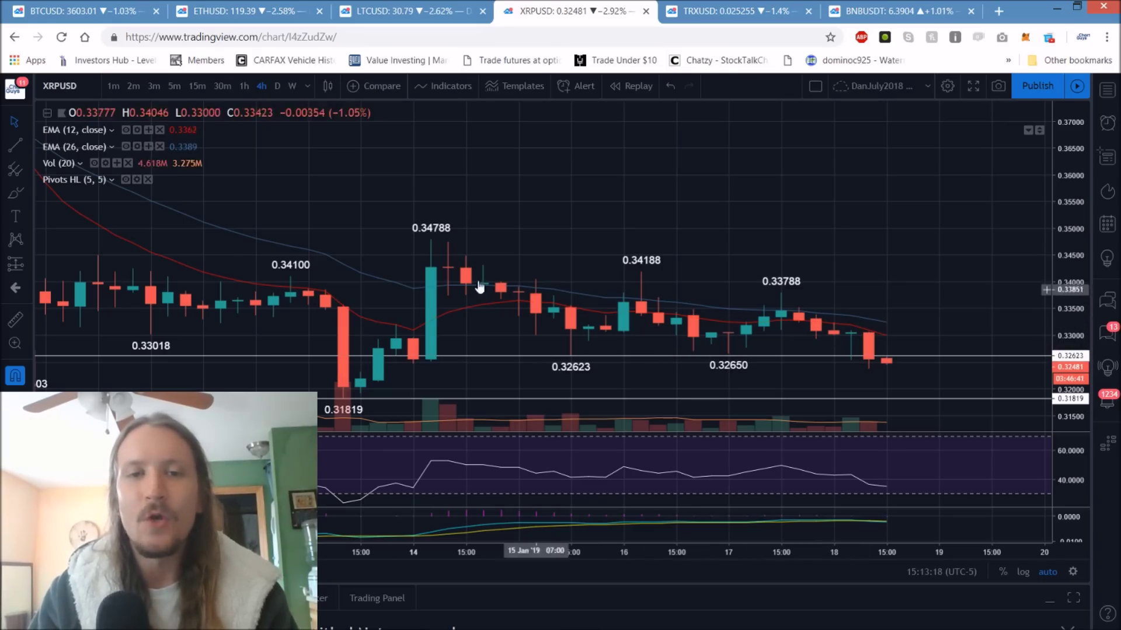
{"action": "left_click", "coordinate": [436, 244]}
{"action": "left_click", "coordinate": [642, 272]}
{"action": "left_click", "coordinate": [780, 295]}
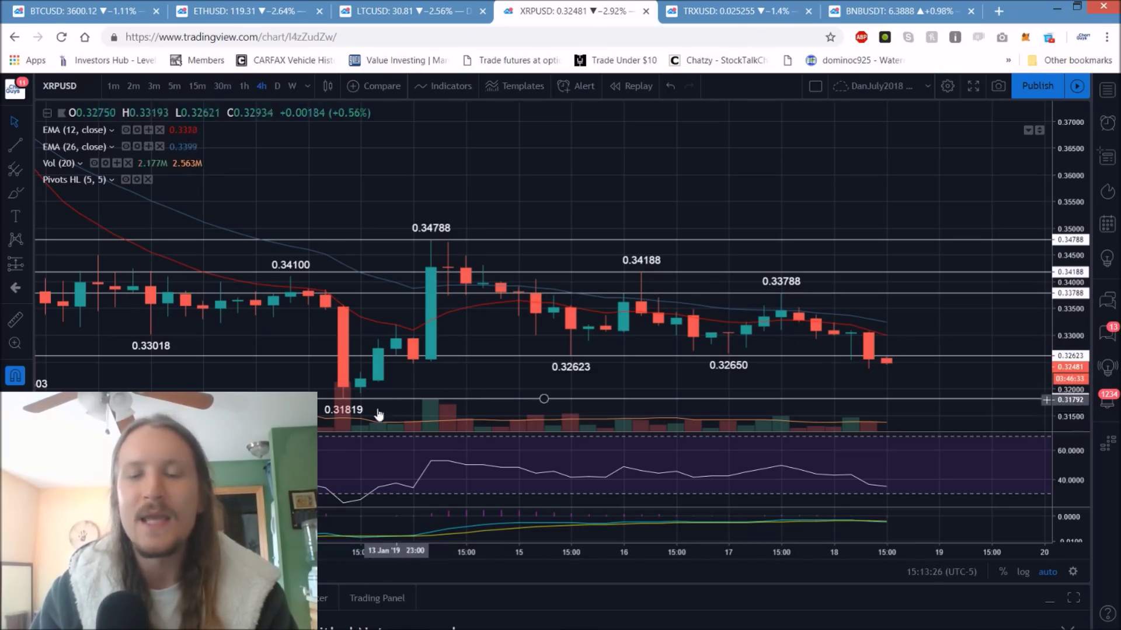
{"action": "left_click", "coordinate": [753, 5]}
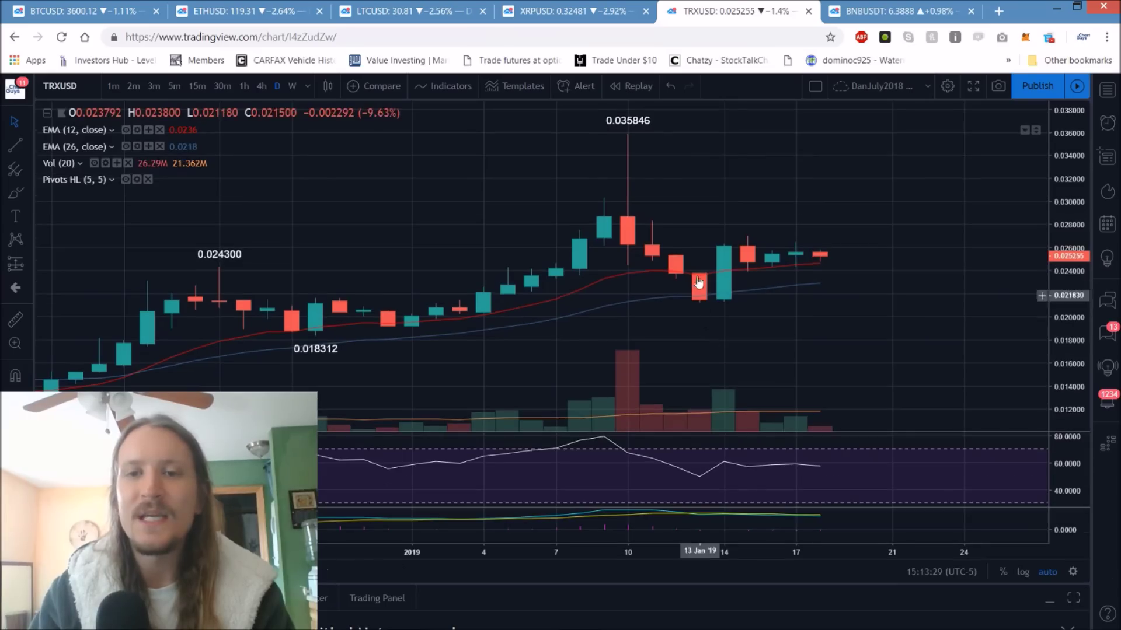
Switch TRXUSD to 4-hour with magnet snapping and add lines at 0.021180 and 0.027000.
{"action": "left_click", "coordinate": [262, 85]}
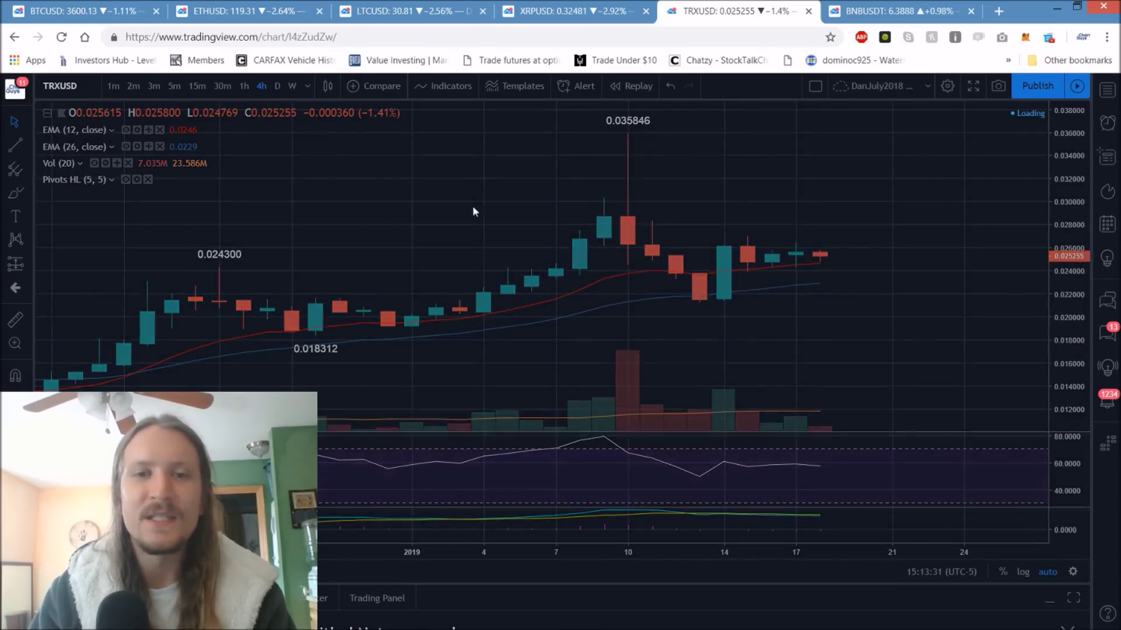
{"action": "scroll", "coordinate": [479, 225], "scroll_direction": "down", "scroll_amount": 2}
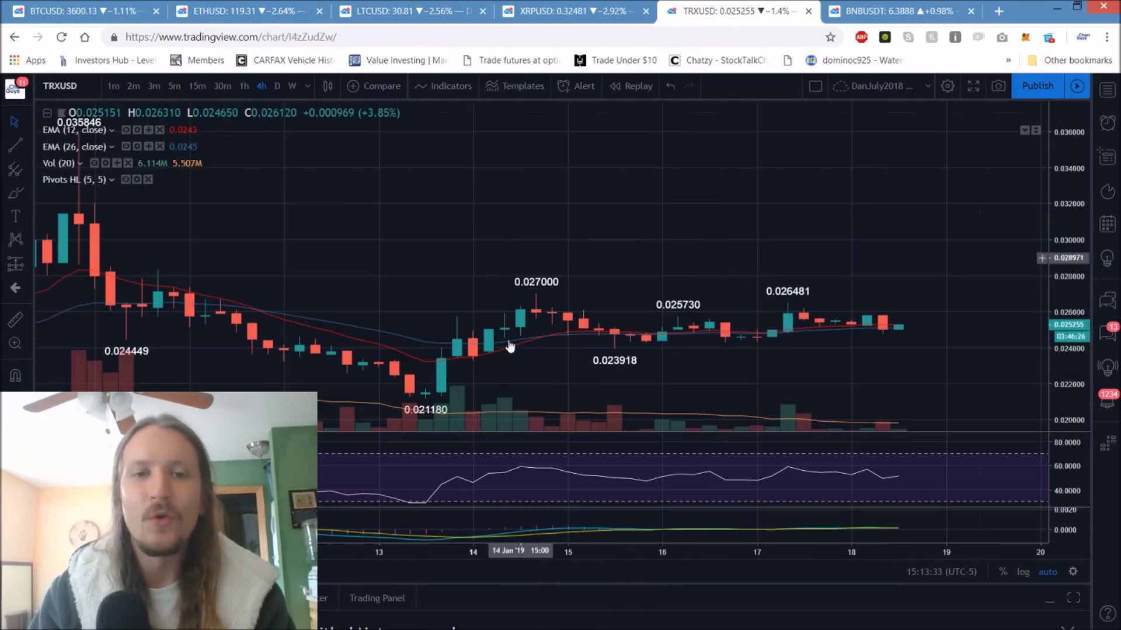
{"action": "key", "text": "ctrl"}
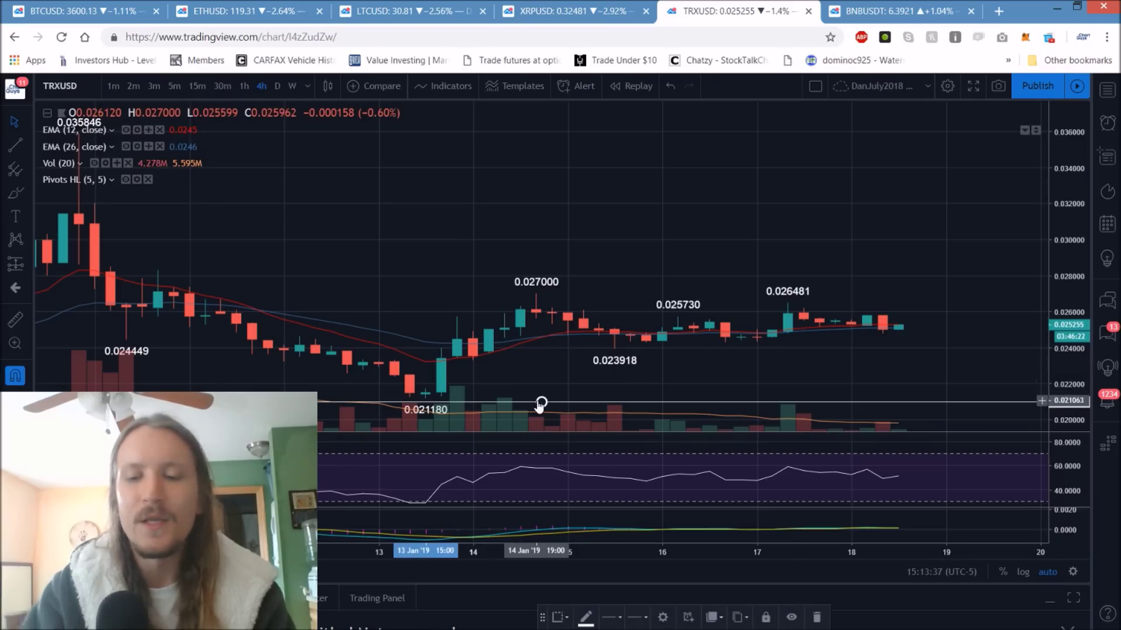
{"action": "left_click", "coordinate": [422, 399]}
{"action": "left_click", "coordinate": [537, 296]}
Add TRXUSD lines at 0.023918, 0.025730 and 0.024300, then bring up the BNBUSDT chart.
{"action": "left_click", "coordinate": [616, 349]}
{"action": "left_click", "coordinate": [677, 317]}
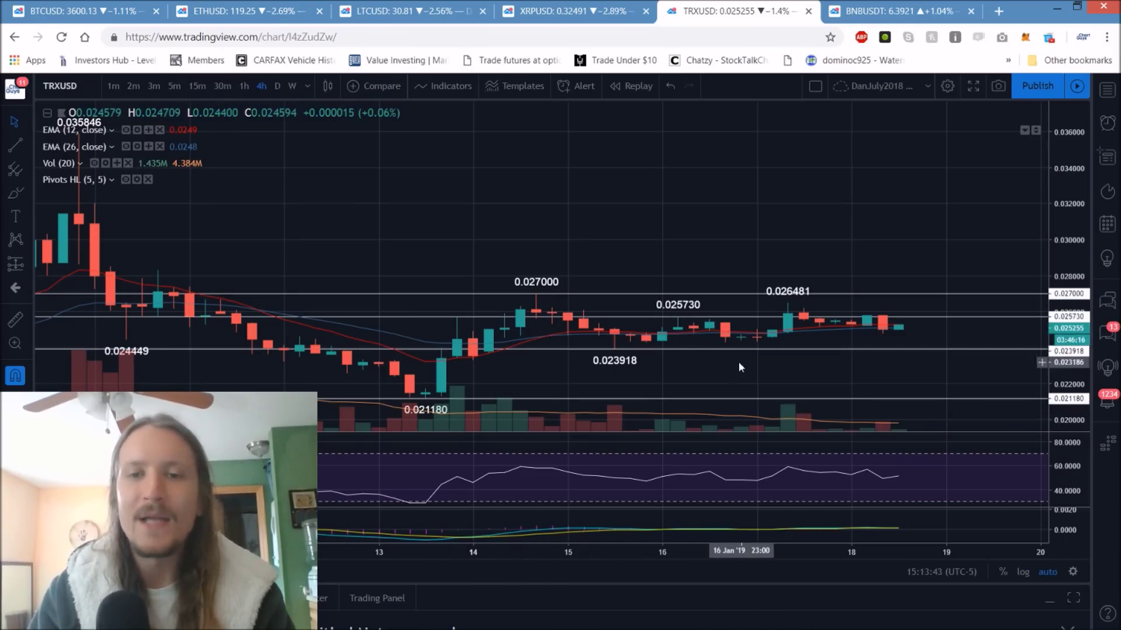
{"action": "scroll", "coordinate": [737, 361], "scroll_direction": "up", "scroll_amount": 2}
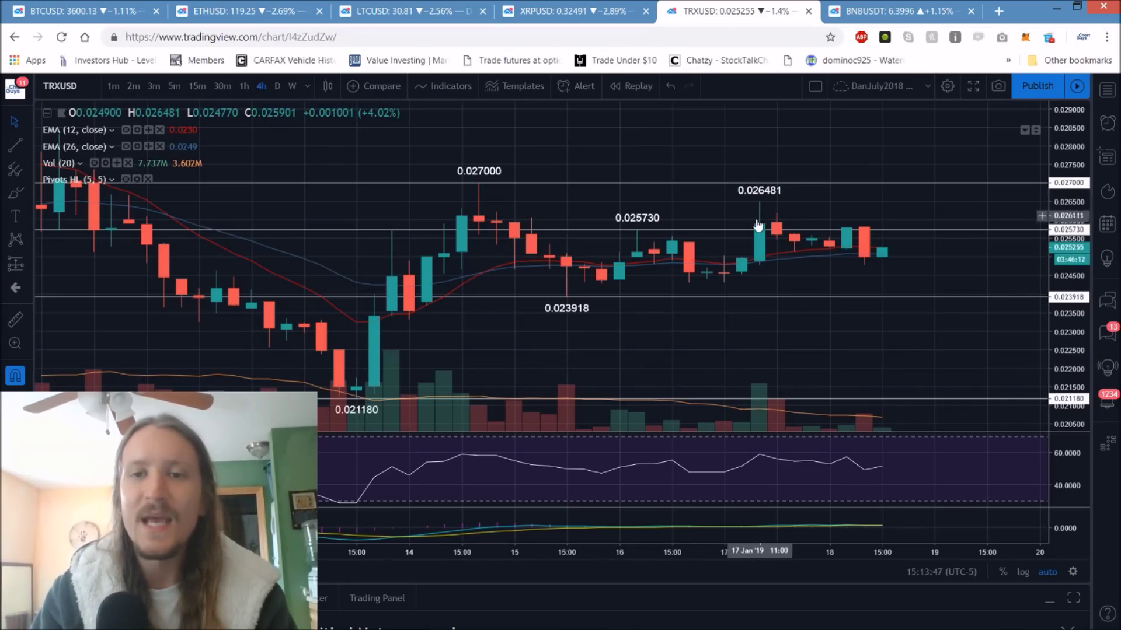
{"action": "left_click", "coordinate": [690, 289]}
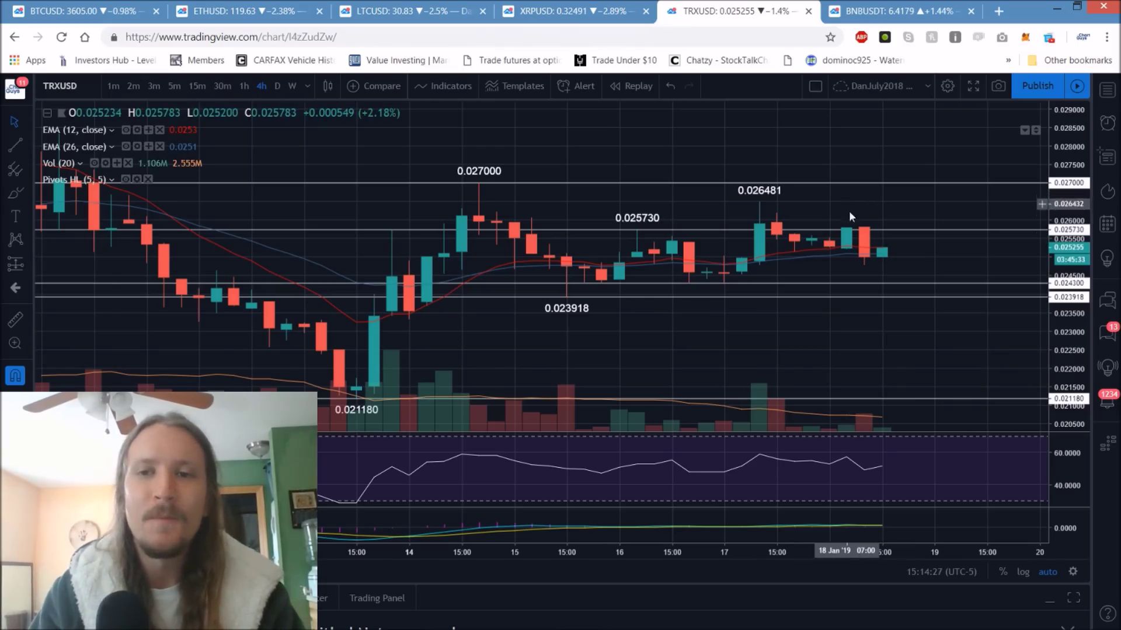
{"action": "left_click", "coordinate": [876, 11]}
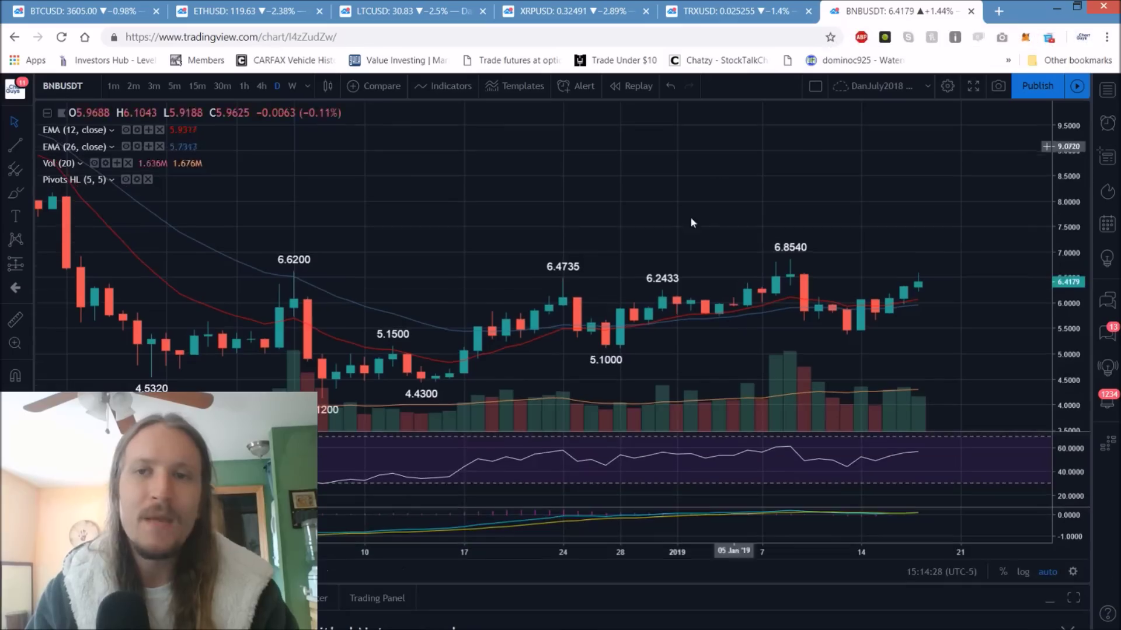